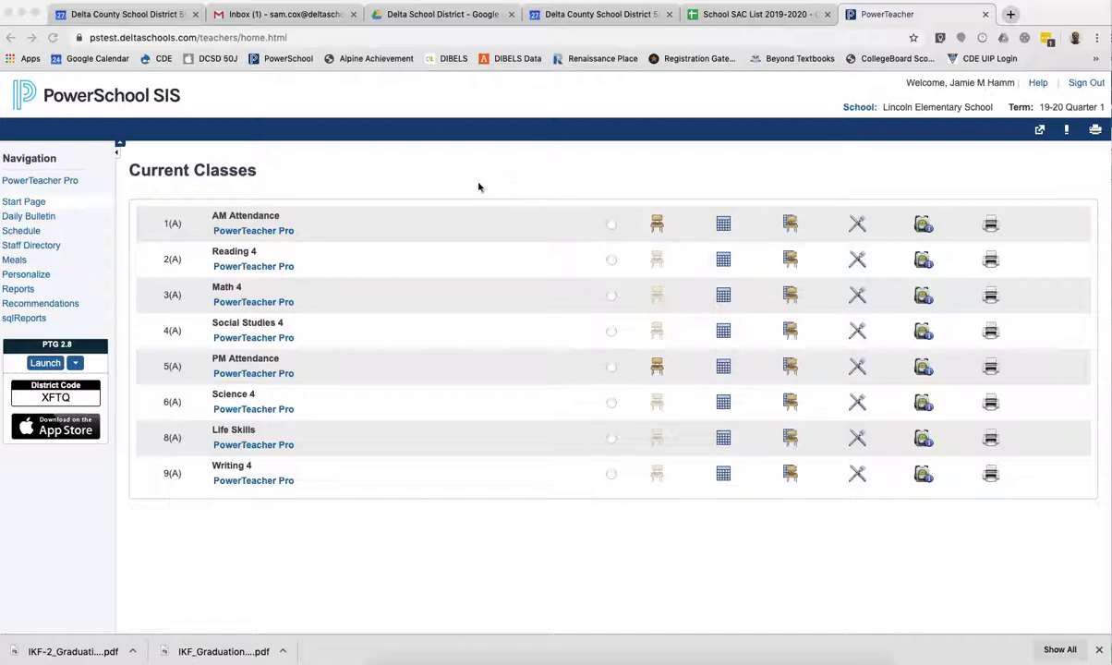
- Open the Life Skills gradebook and confirm the 8(A) Life Skills class is selected
left_click(254, 446)
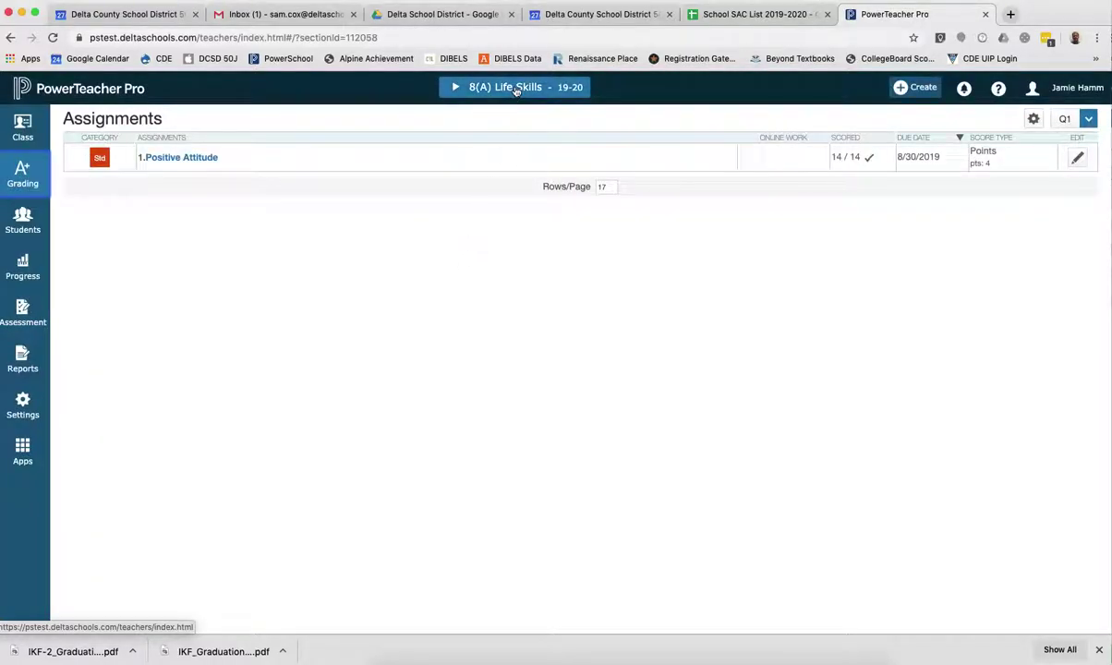
left_click(516, 90)
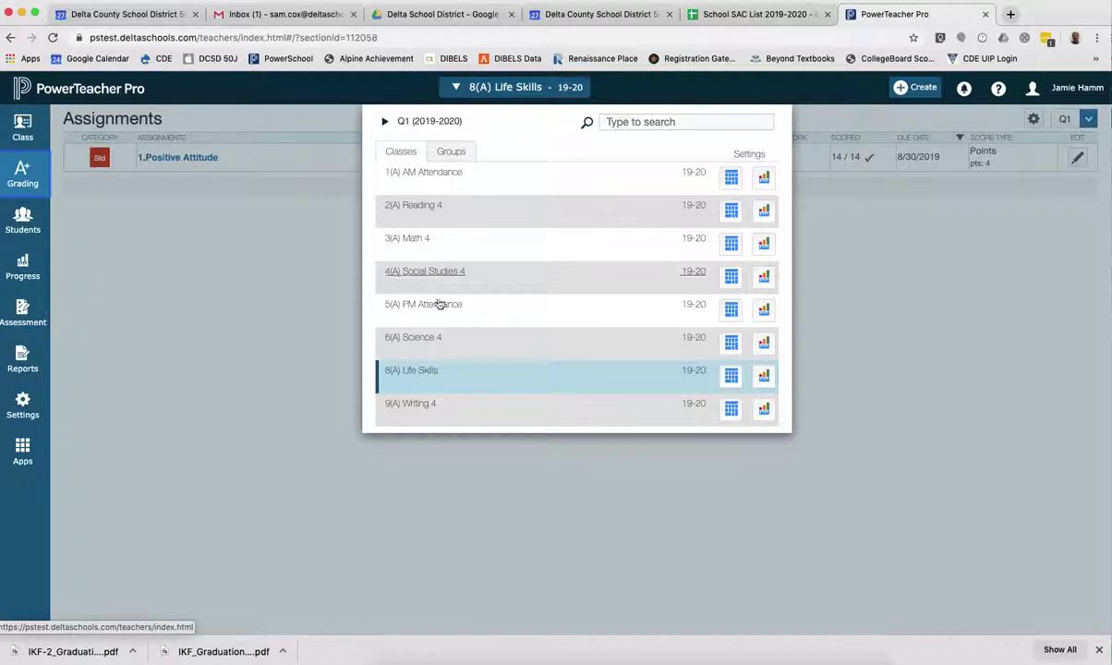
left_click(416, 373)
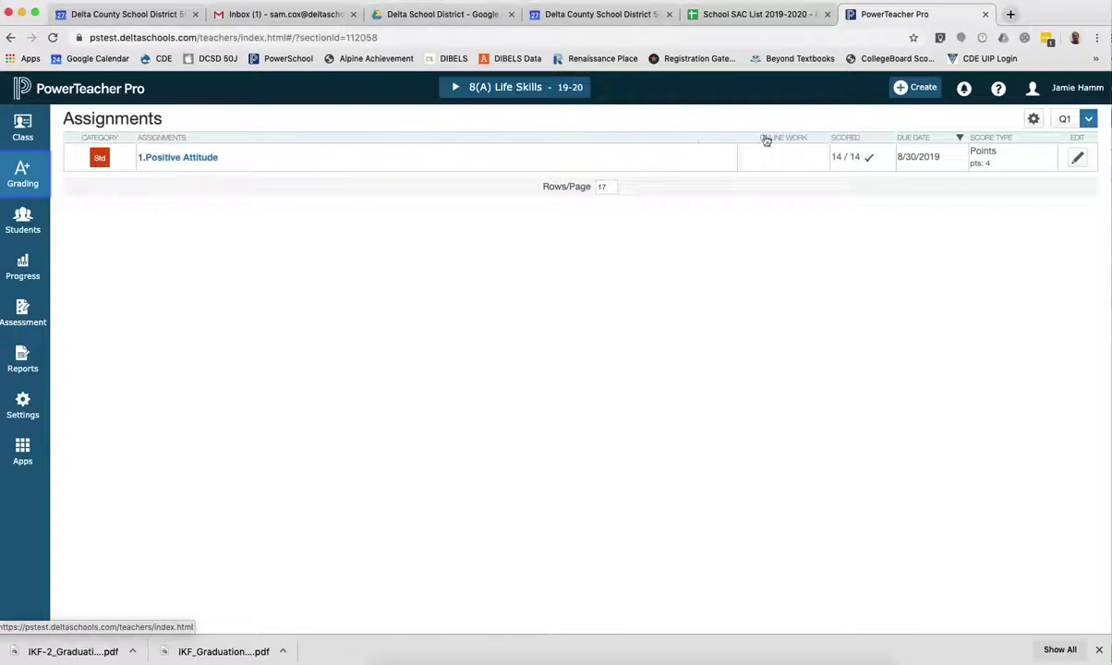
- Start a new assignment and list its seven Life Skills standards
left_click(918, 92)
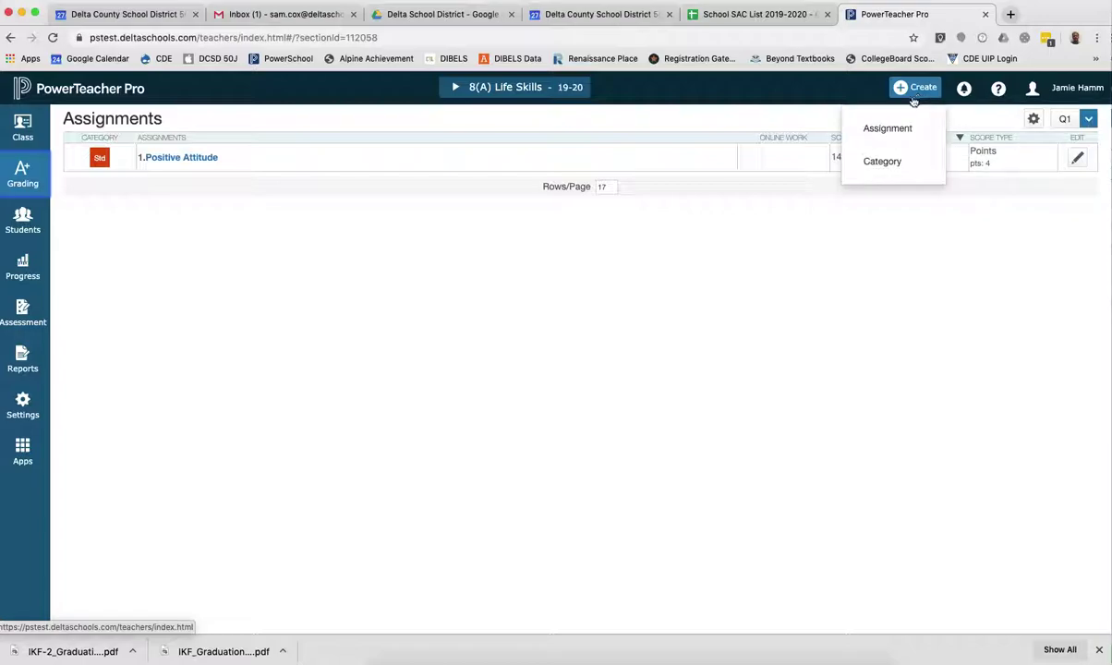
left_click(883, 135)
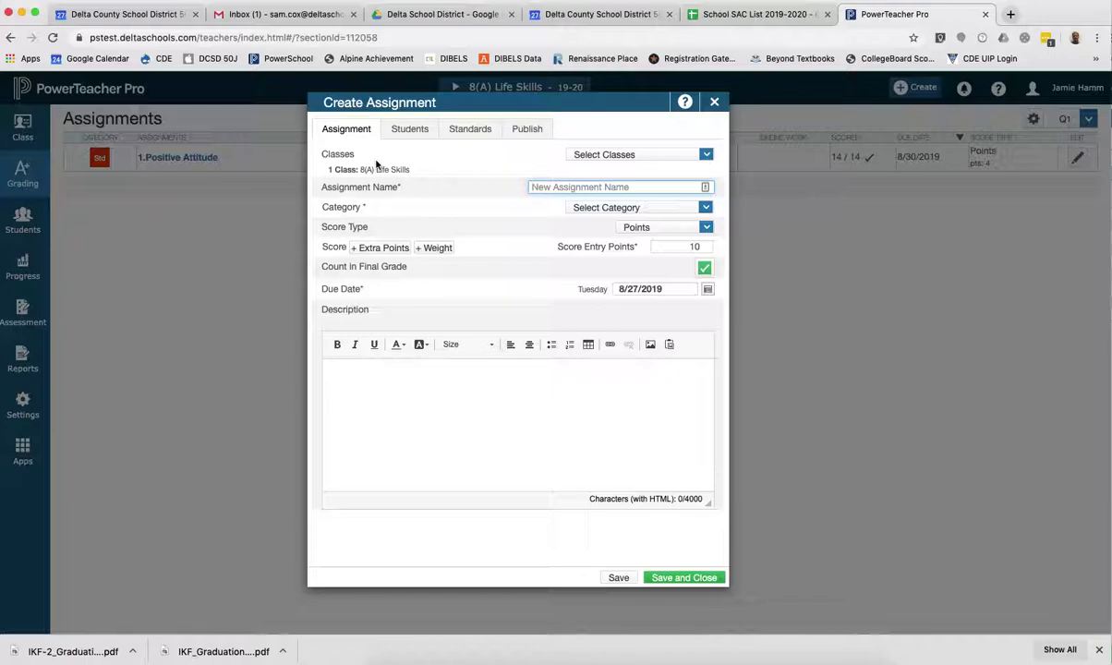
left_click(464, 132)
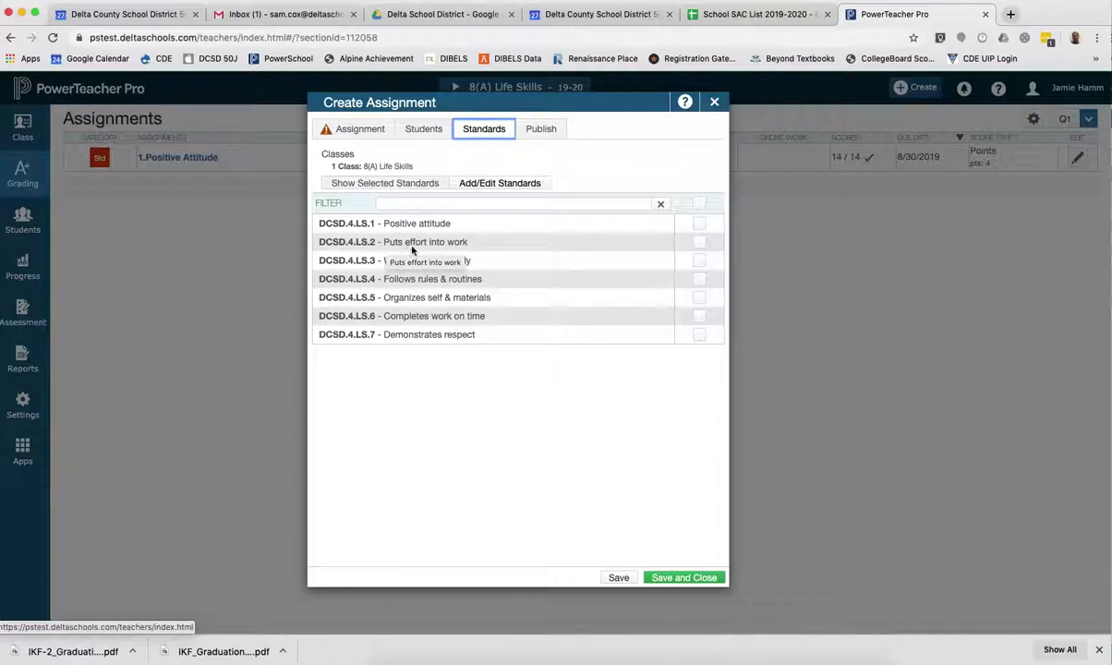
- Keep Life Skills as the only class and name the assignment 'Puts effort into work'
left_click(359, 131)
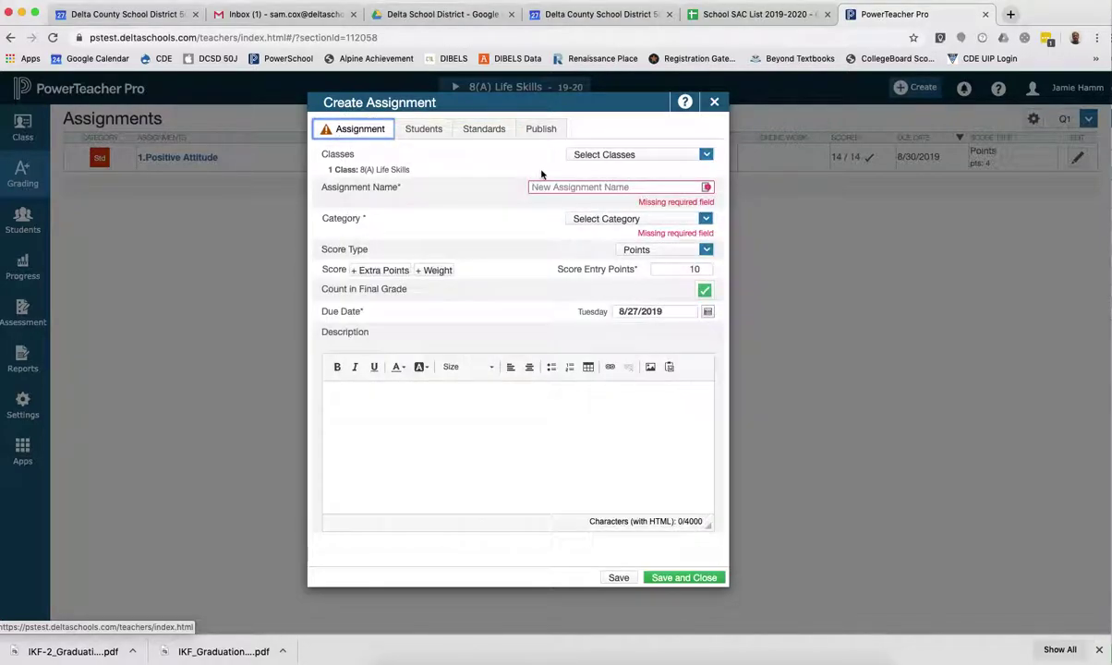
left_click(596, 154)
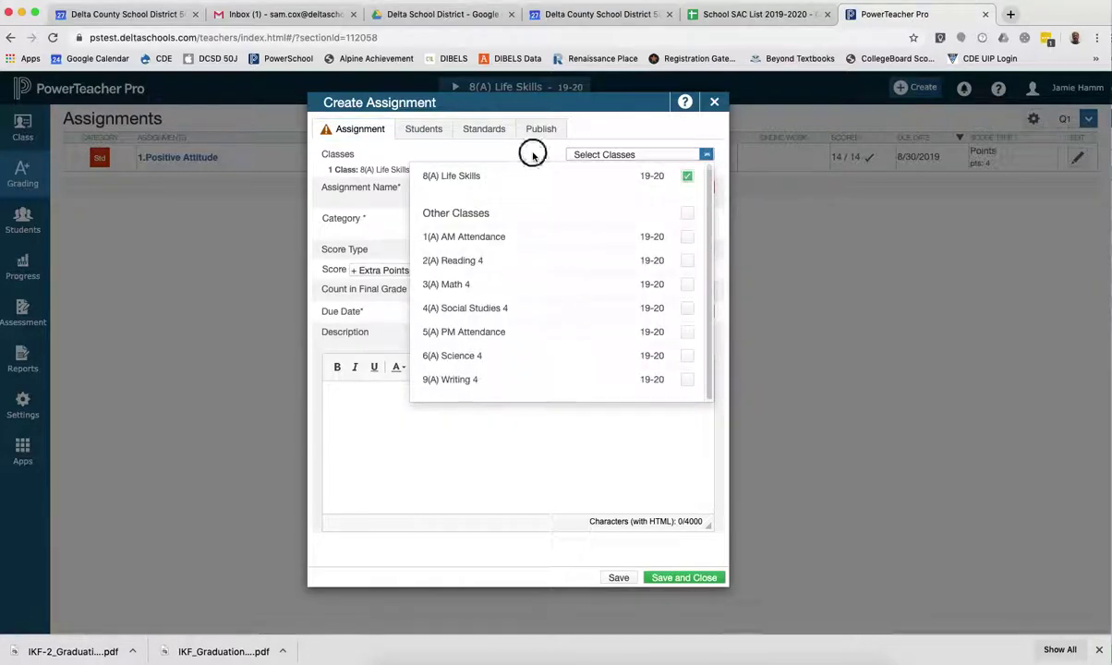
left_click(531, 151)
left_click(554, 187)
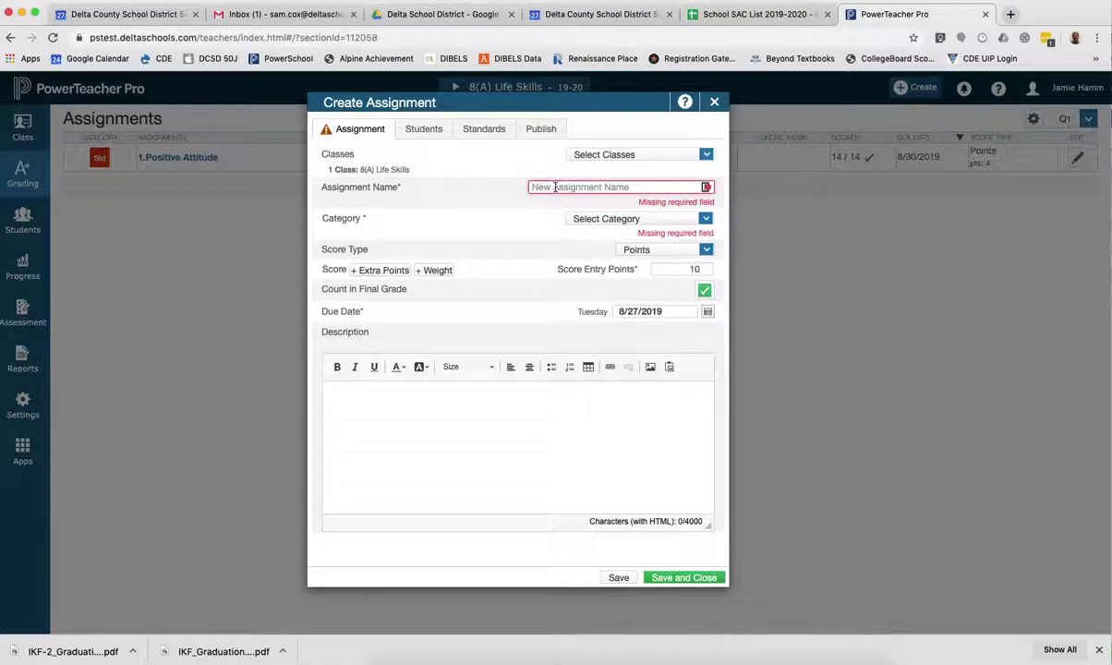
type("Puts ")
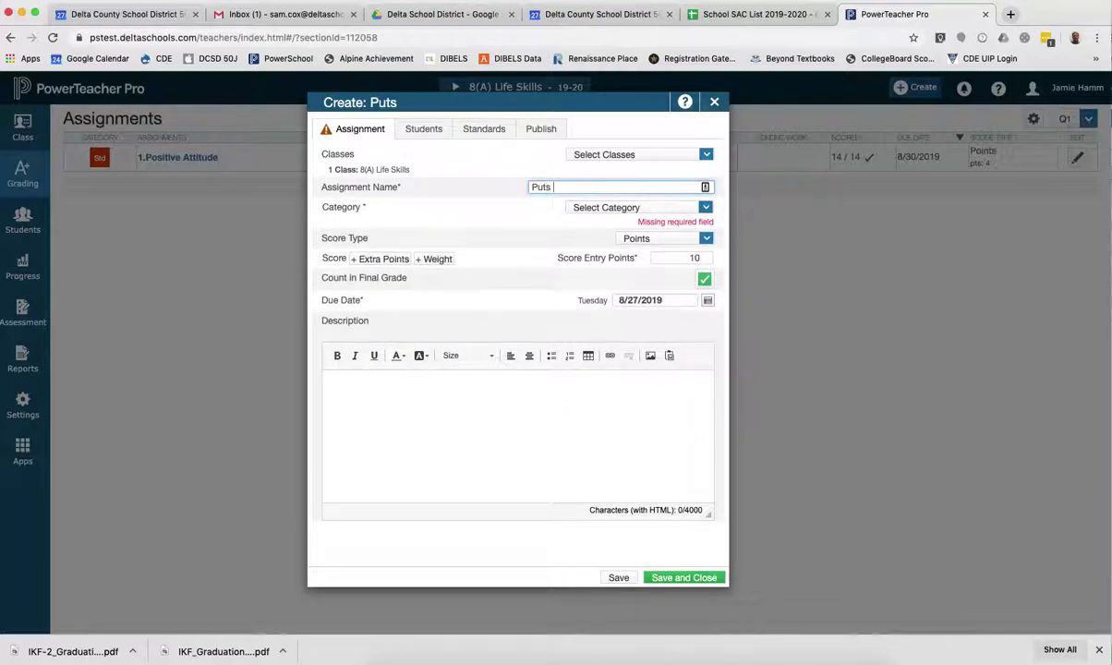
type("effort into ")
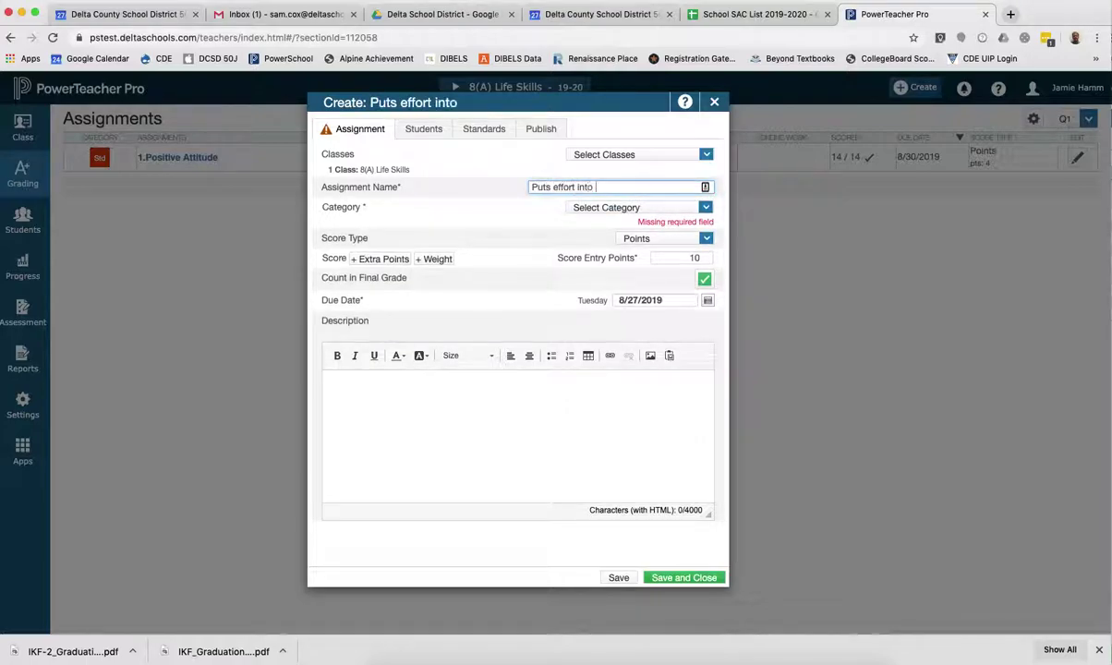
type("work")
- Set the category to Std Classwork and the due date to Friday 8/30/2019
left_click(706, 208)
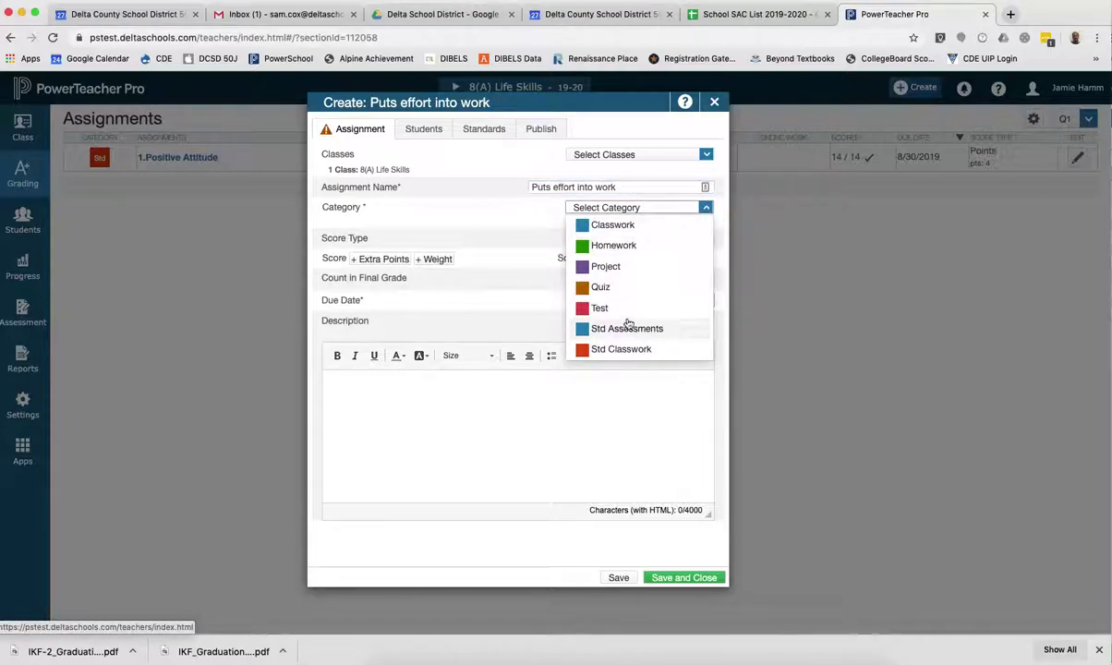
left_click(622, 349)
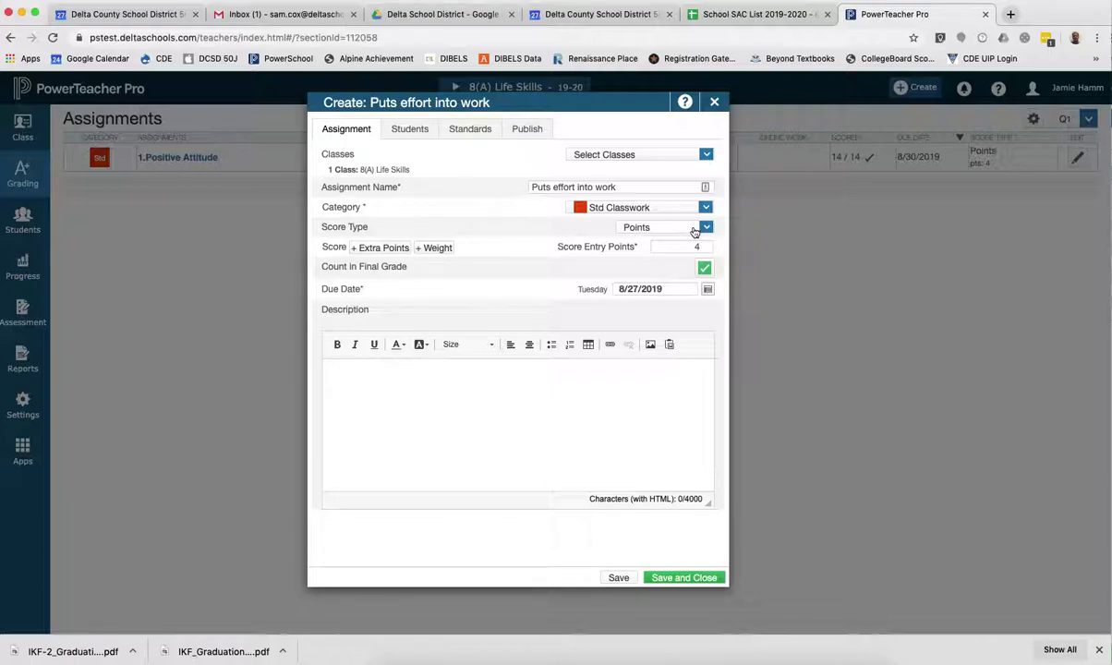
left_click(658, 290)
left_click(708, 290)
left_click(766, 468)
- Align the assignment to standard DCSD.4.LS.2 with auto-calculated standards scores turned on
left_click(411, 134)
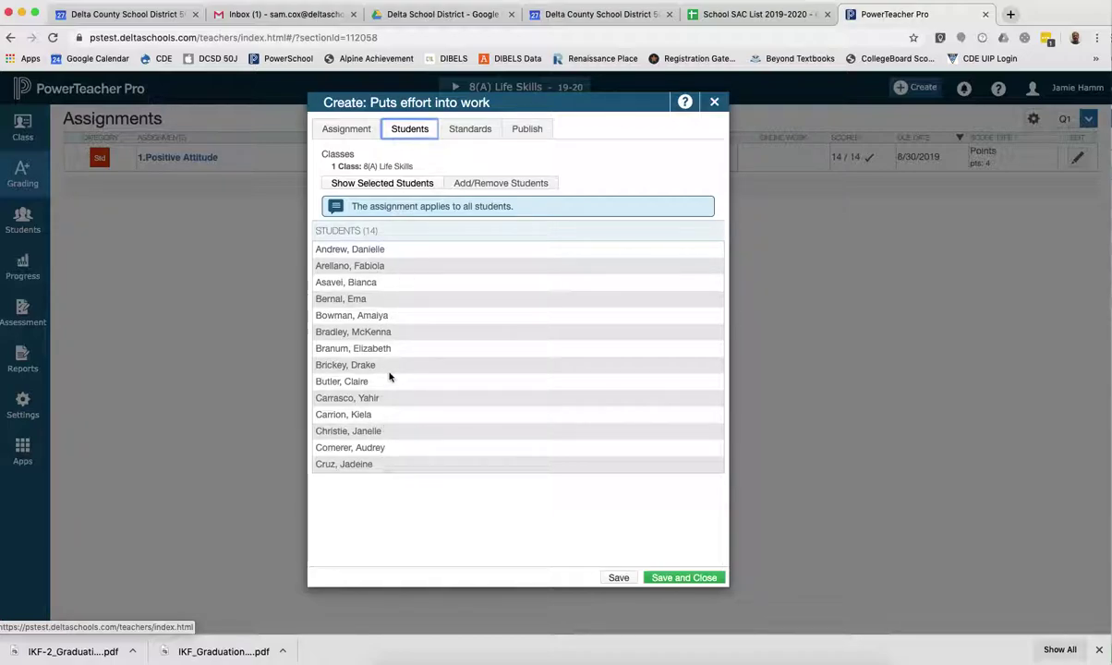
left_click(472, 132)
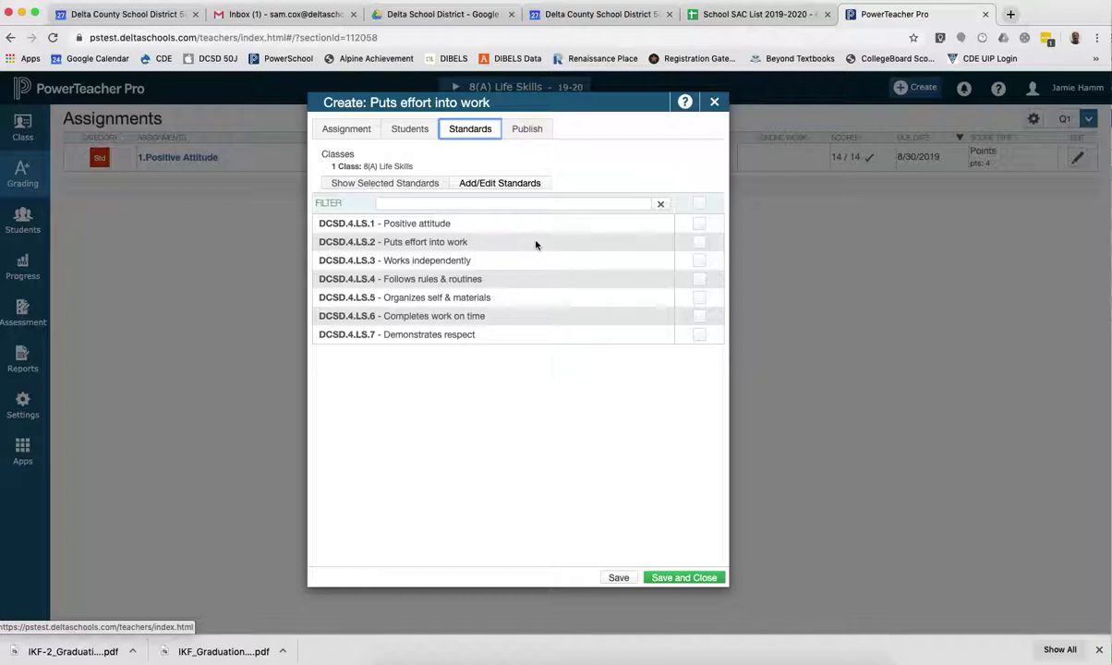
left_click(699, 243)
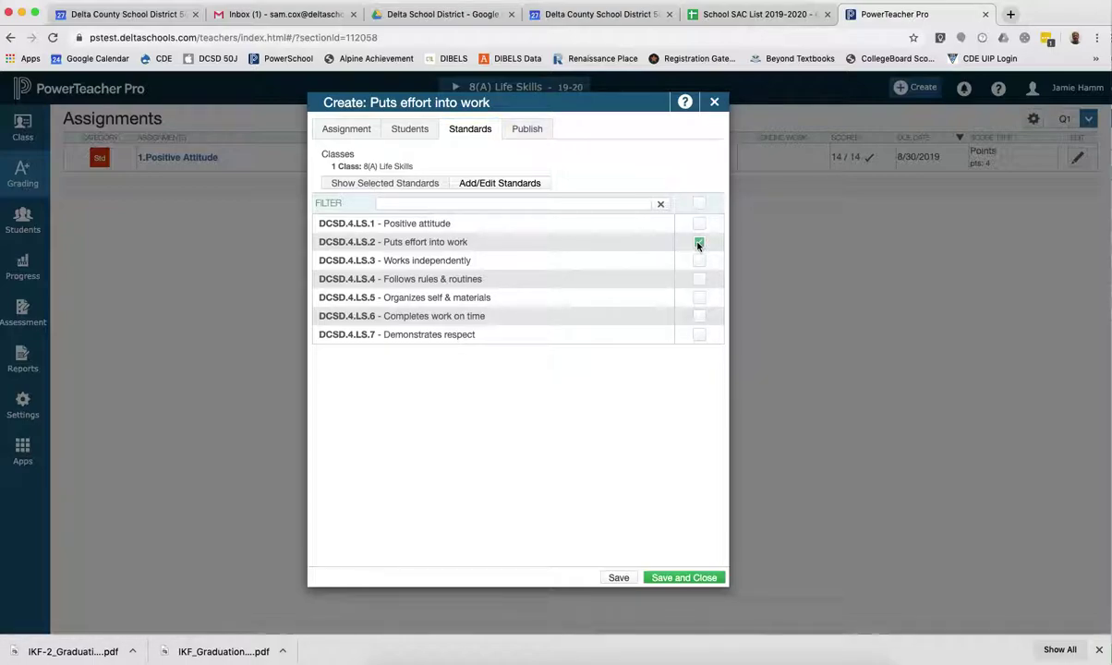
left_click(397, 189)
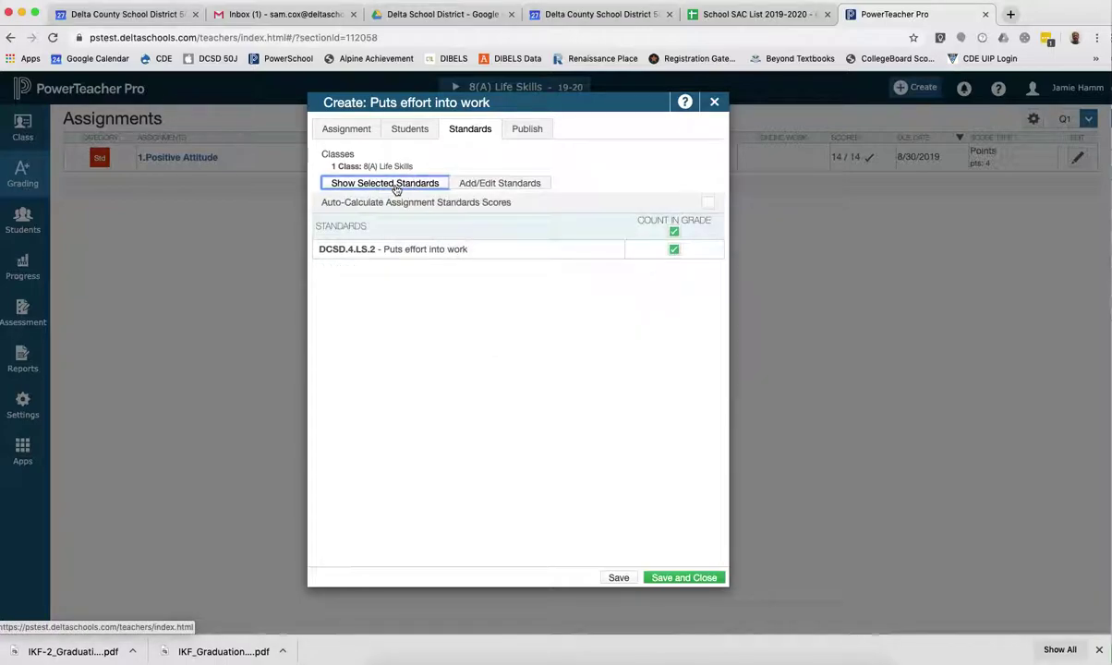
left_click(707, 203)
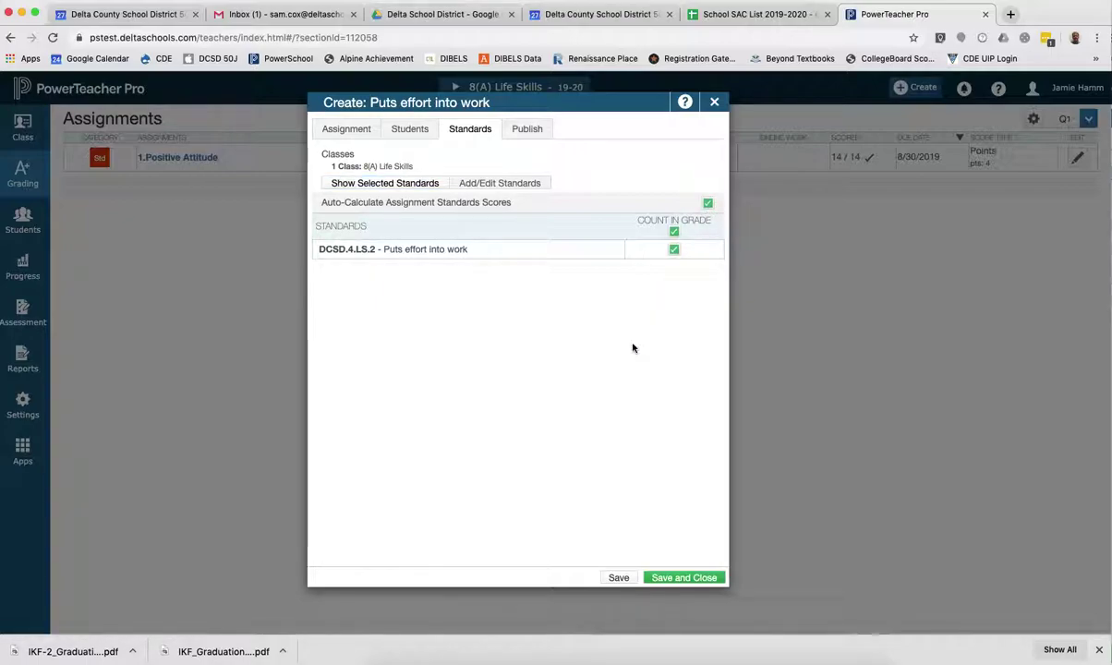
- Keep publishing set to Immediately and save the new assignment
left_click(531, 135)
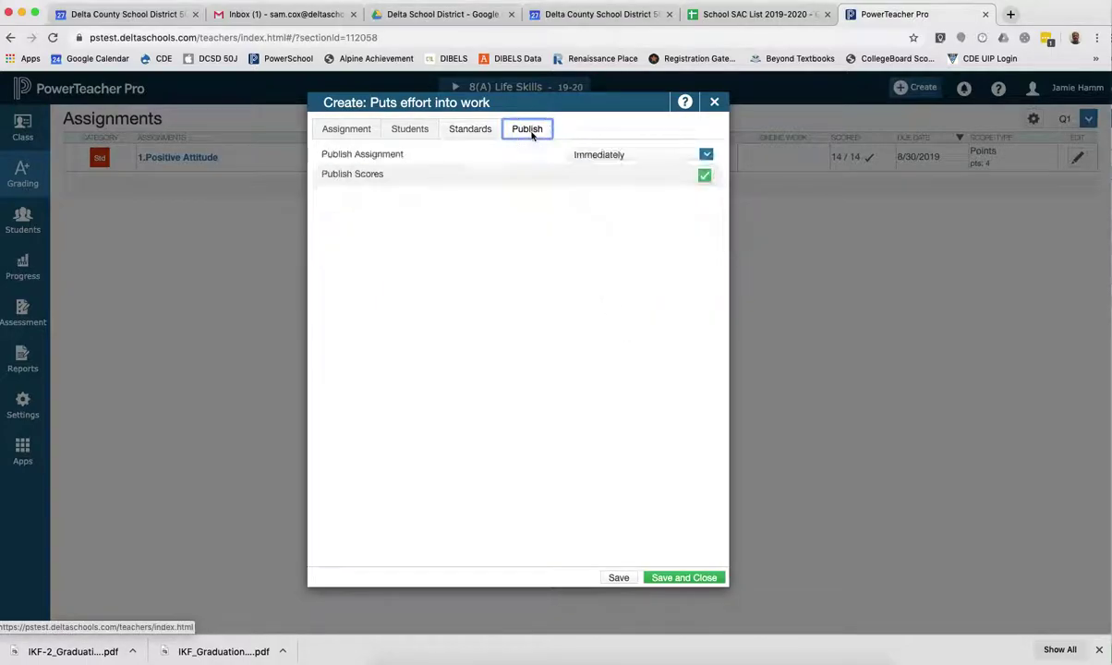
left_click(626, 157)
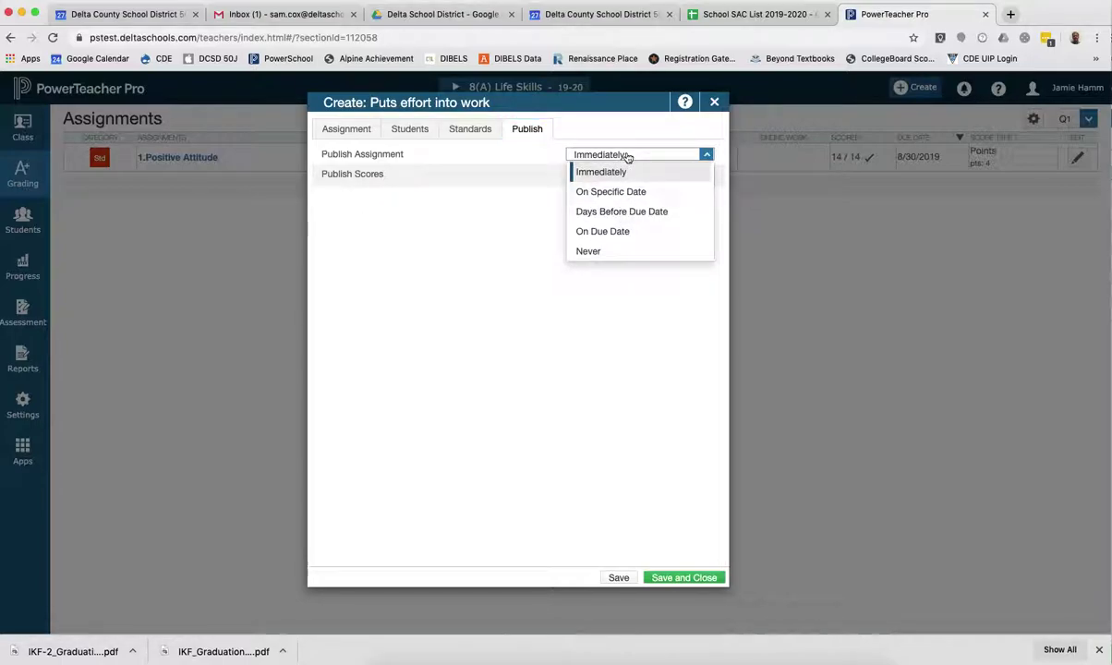
left_click(626, 157)
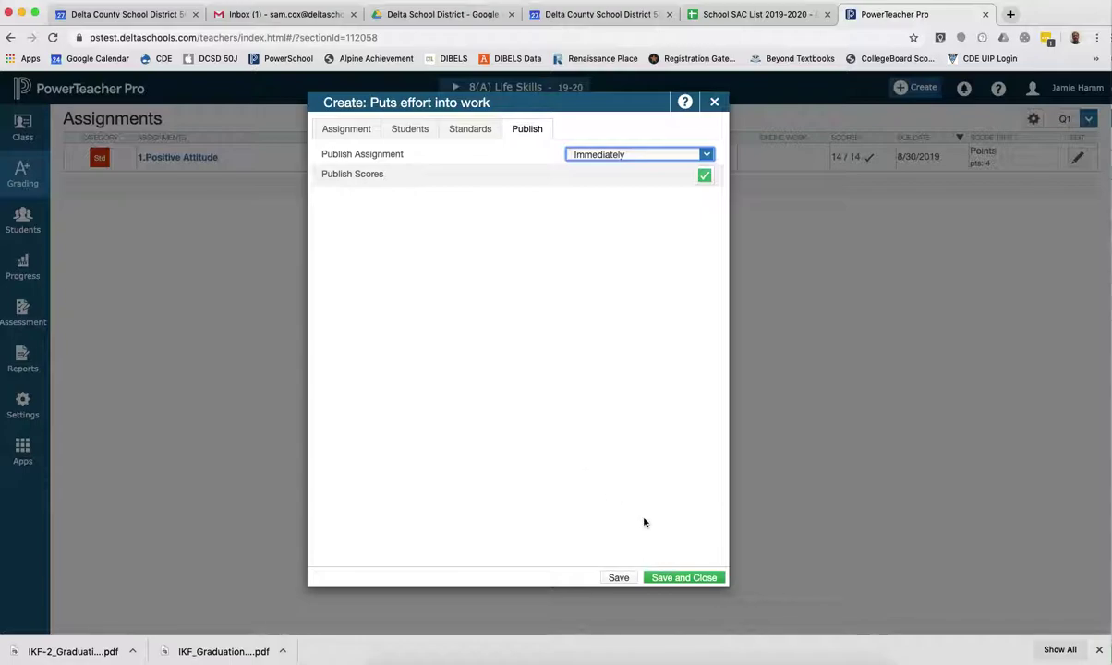
left_click(665, 577)
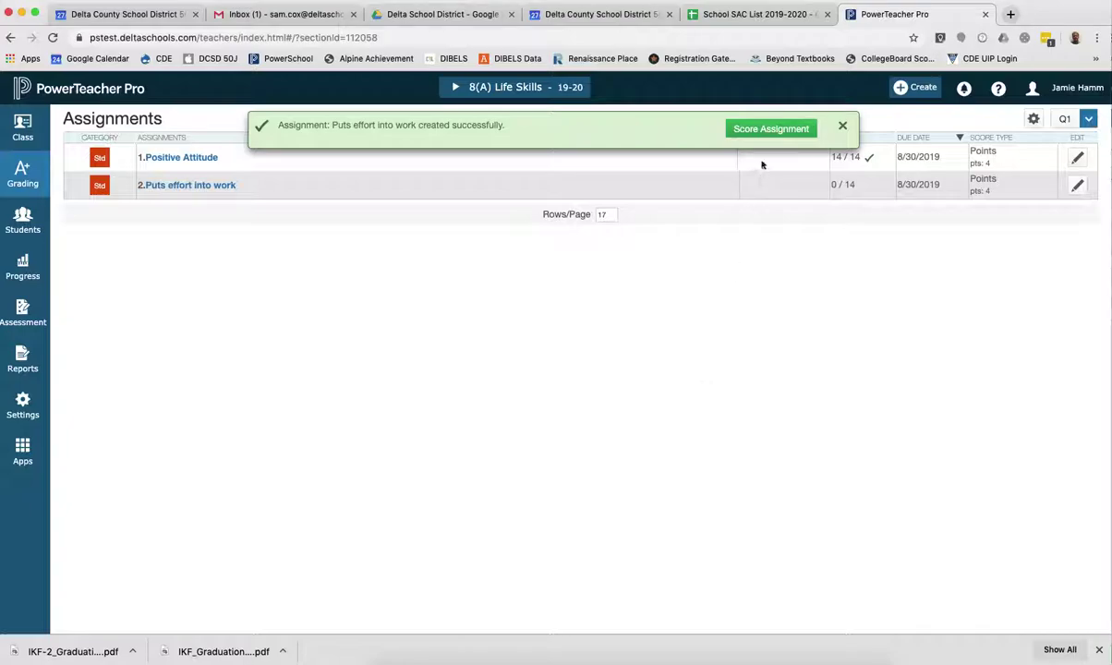
- Score Andrew through Bradley as 4, 3, 2, 3, 3, 3
left_click(767, 129)
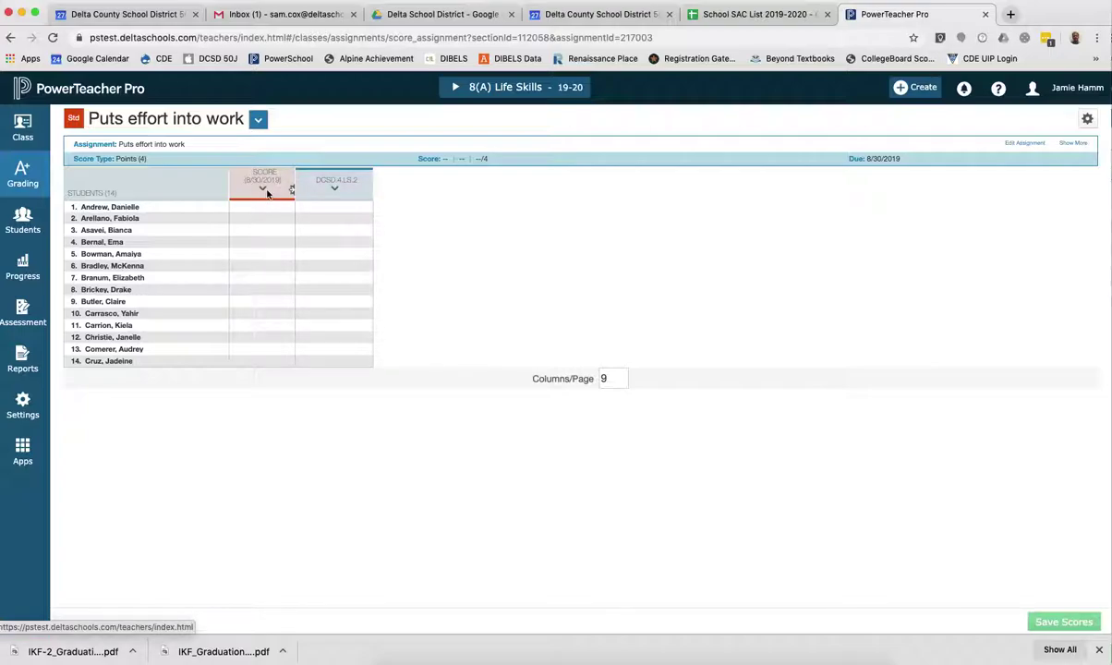
left_click(263, 209)
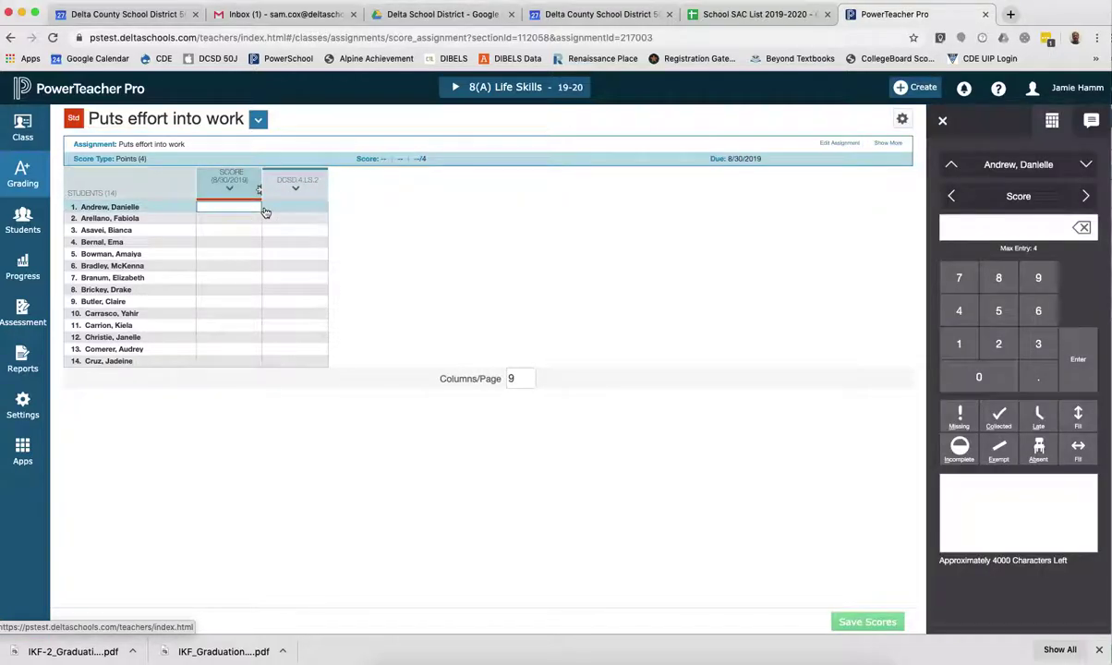
type("4")
key("Return")
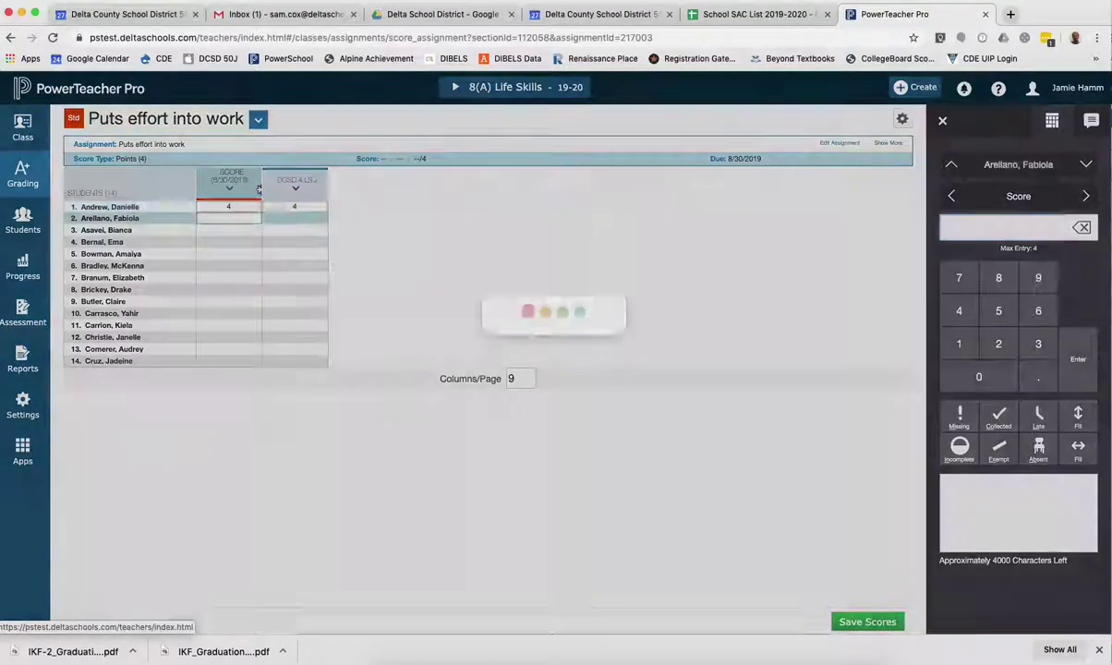
type("3")
key("Return")
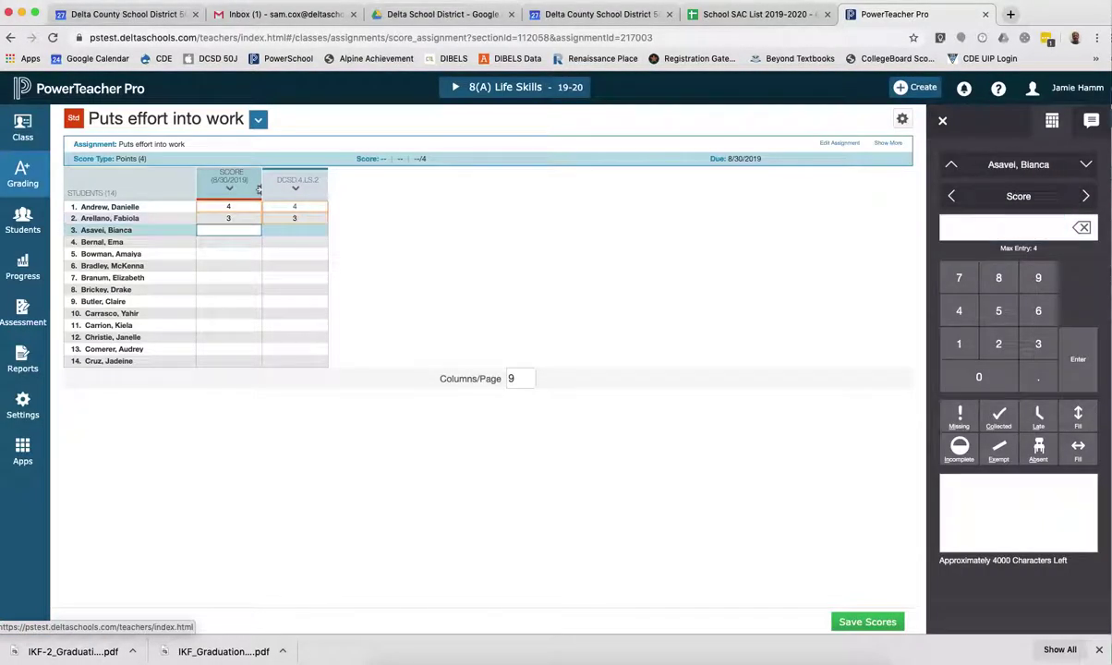
type("2")
key("Return")
type("3")
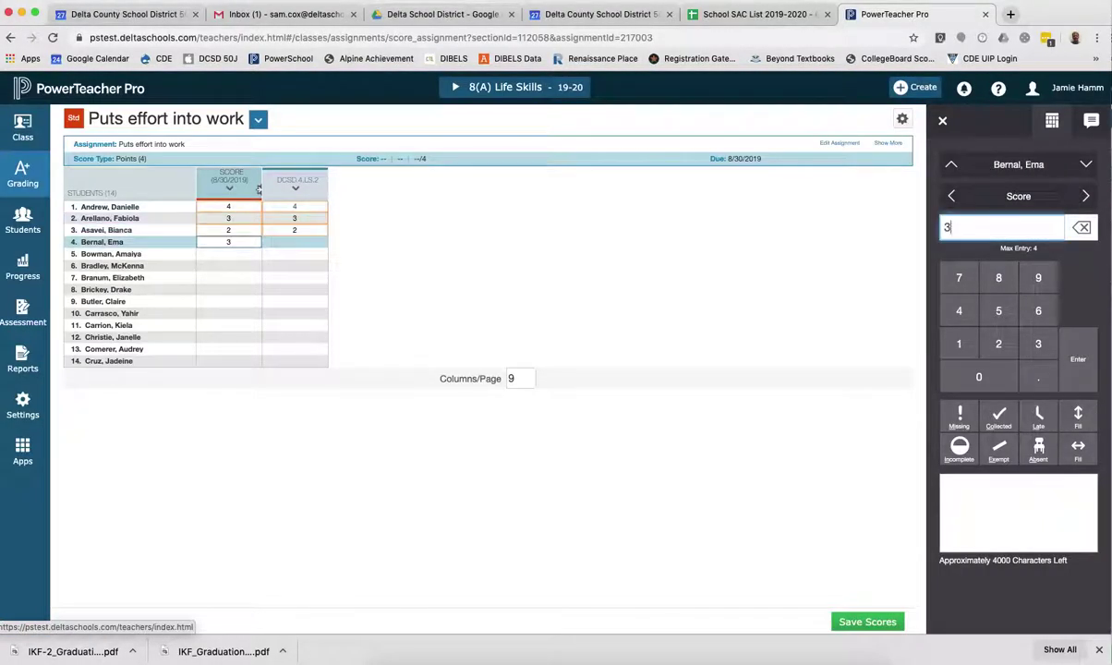
key("Return")
type("3")
key("Return")
type("3")
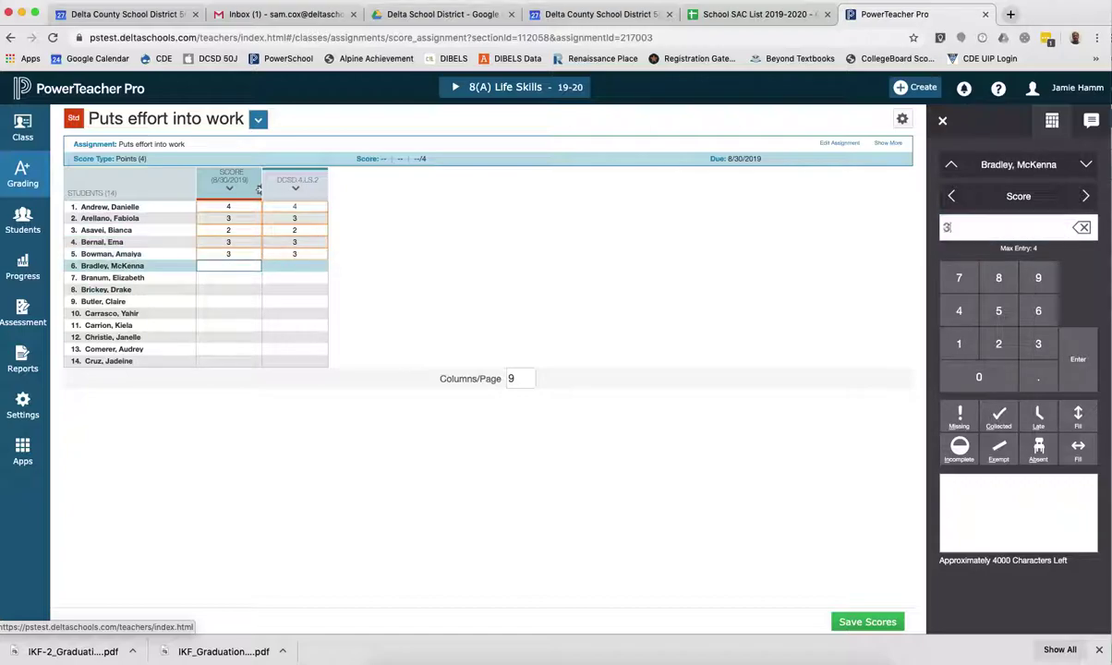
key("Return")
type("4")
key("Return")
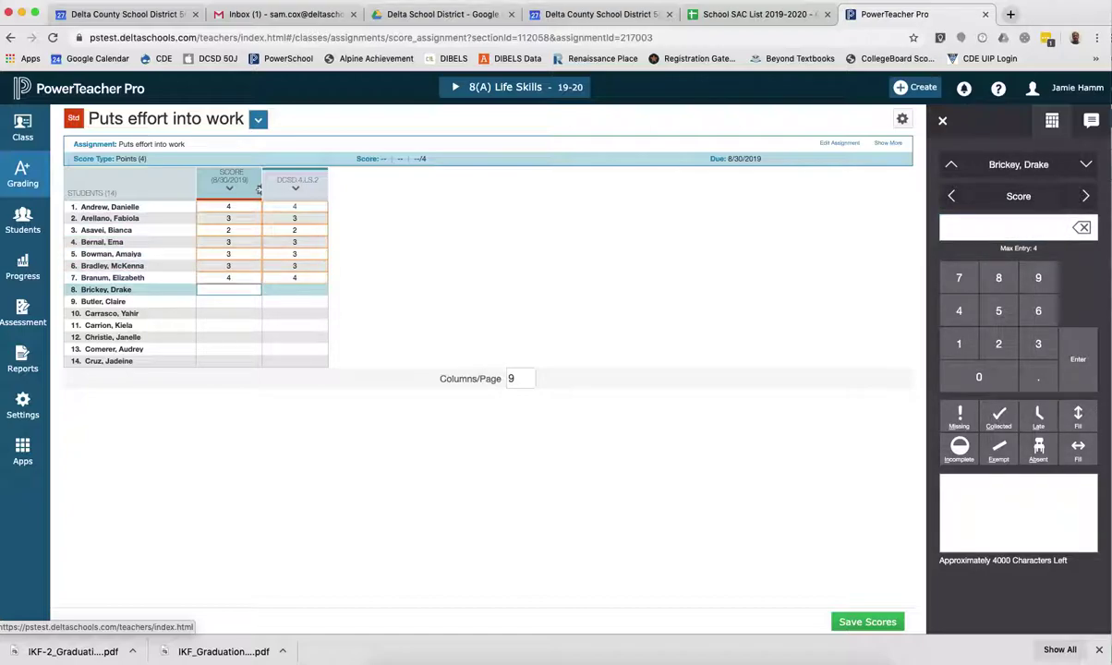
type("1")
key("Return")
type("4")
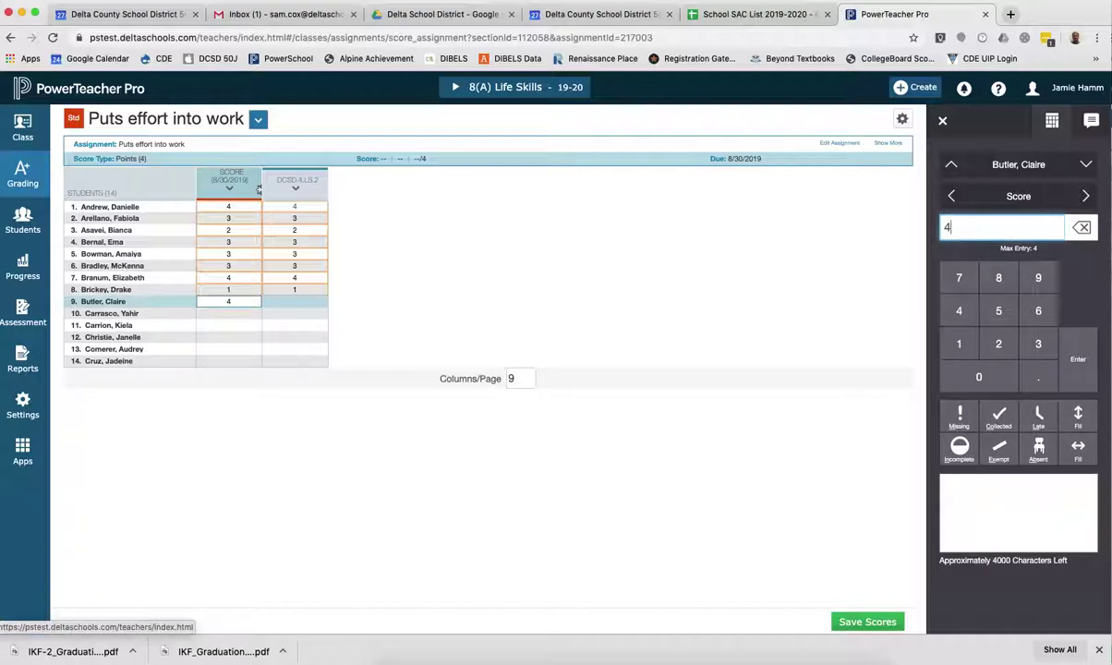
key("Return")
type("3")
key("Return")
type("2")
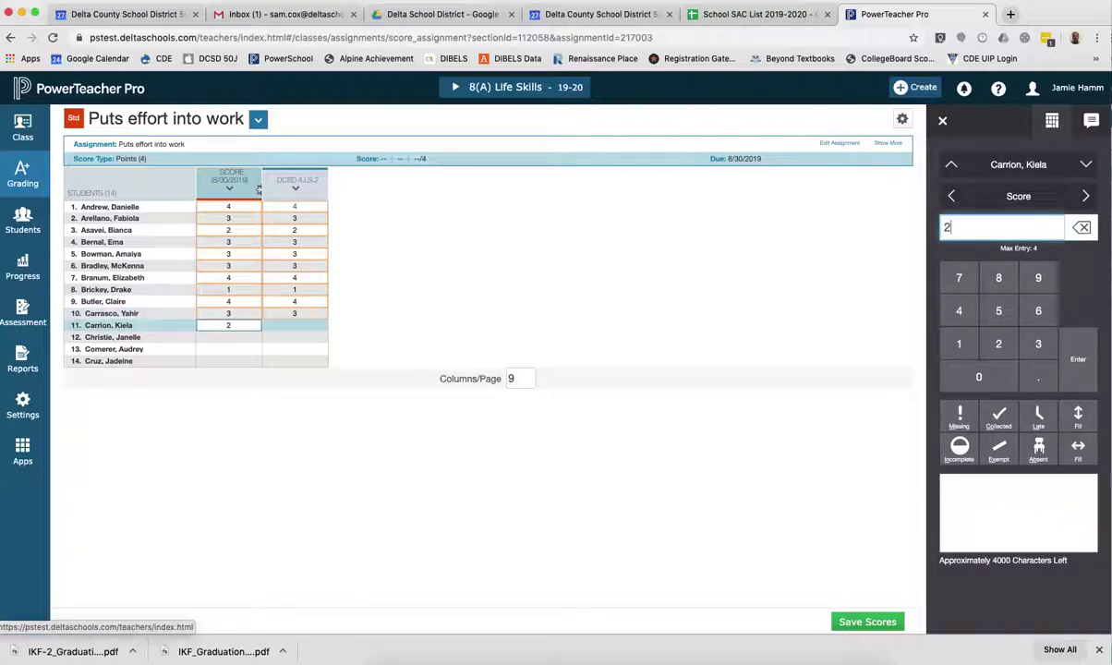
key("Return")
key("Return")
type("4")
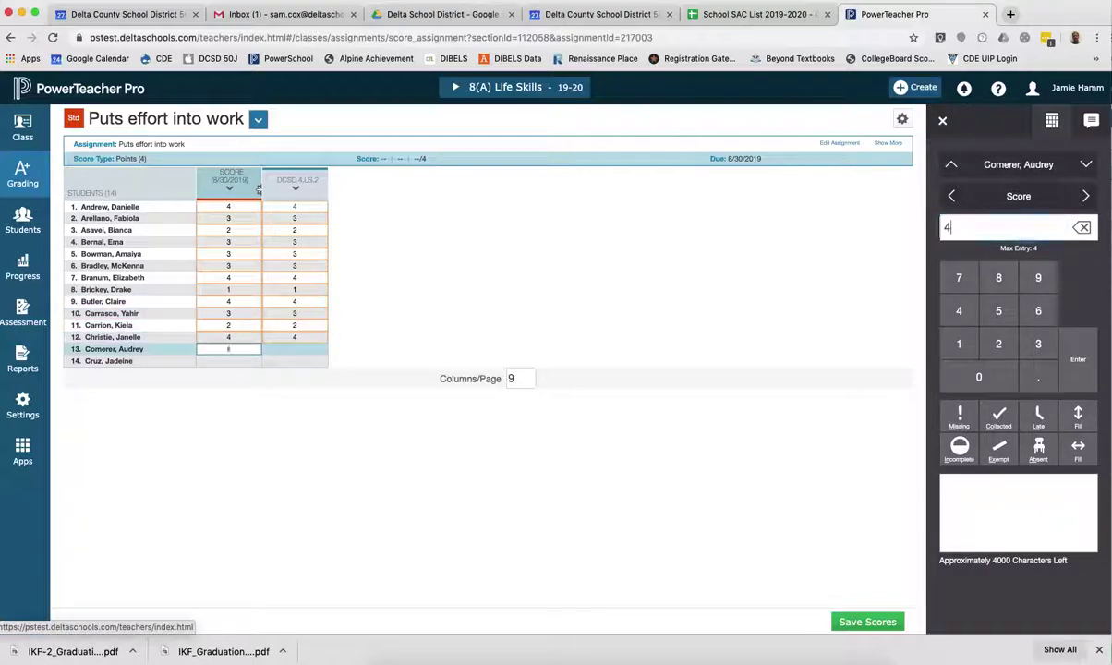
key("Return")
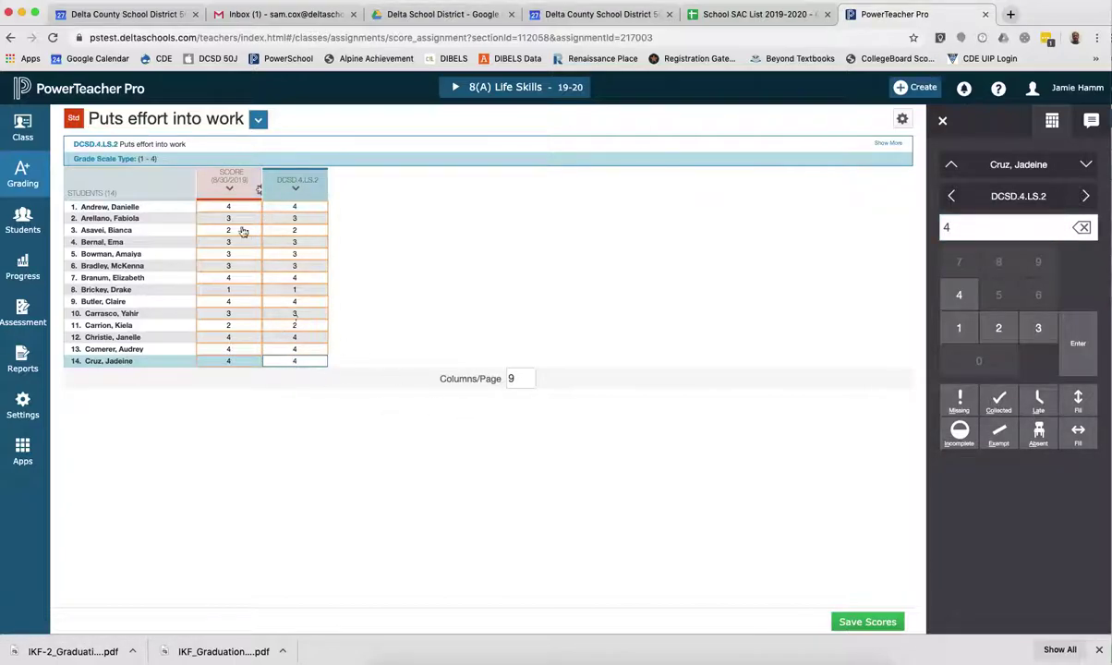
left_click(866, 624)
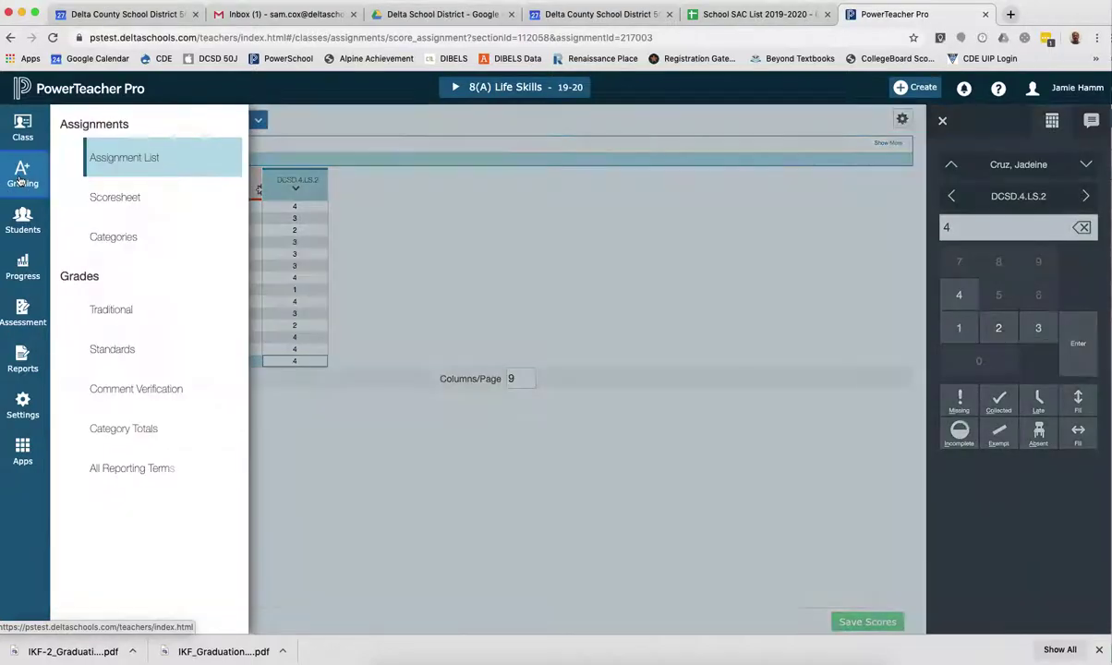
- Go to the Q1 scoresheet to review both assignments' scores
left_click(22, 174)
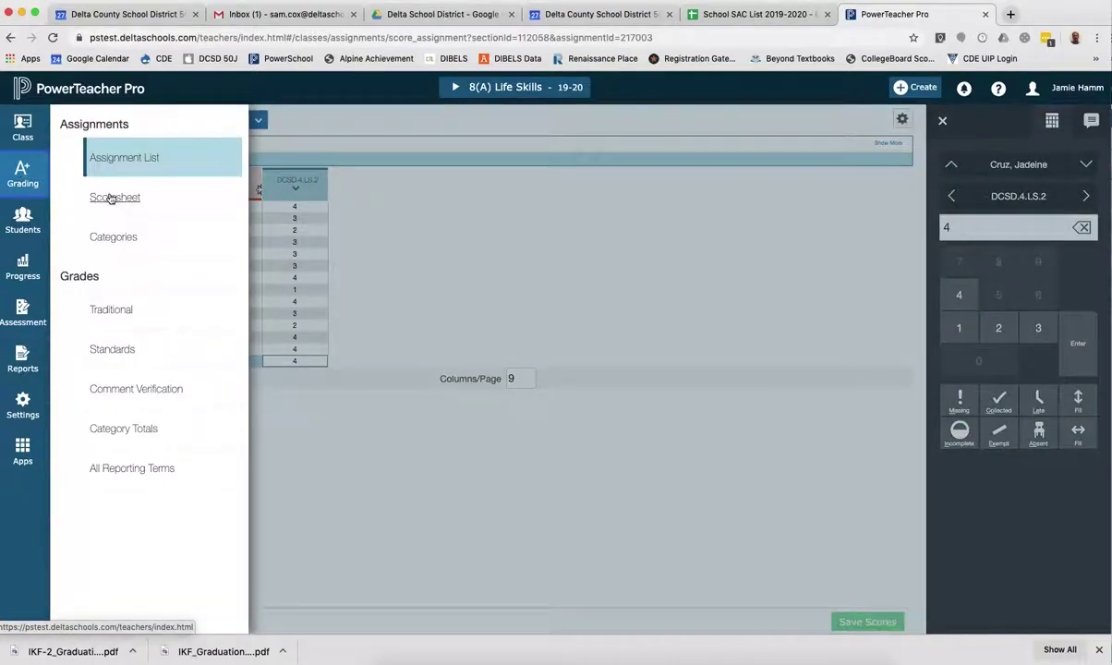
left_click(106, 196)
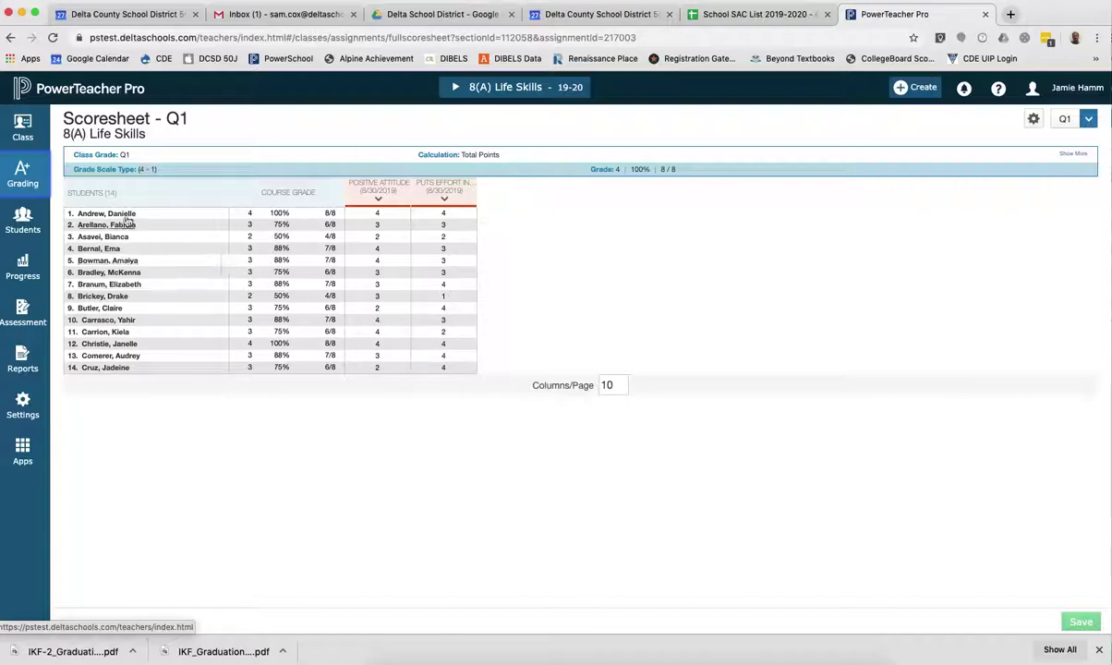
left_click(24, 179)
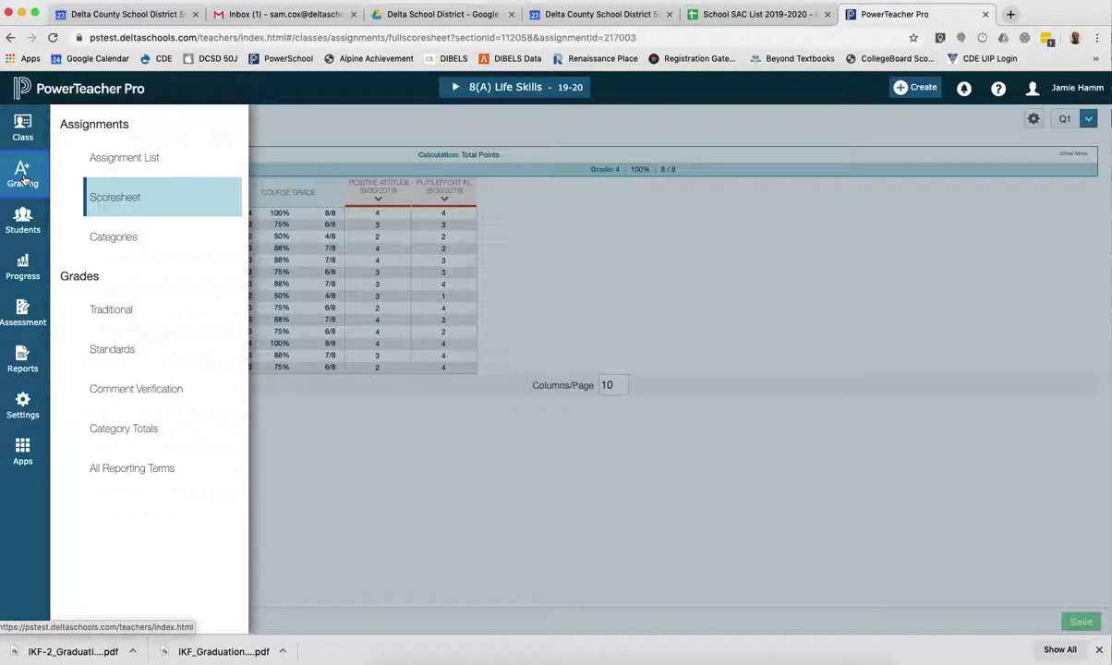
- Open the Q1 Standards grades page
left_click(111, 350)
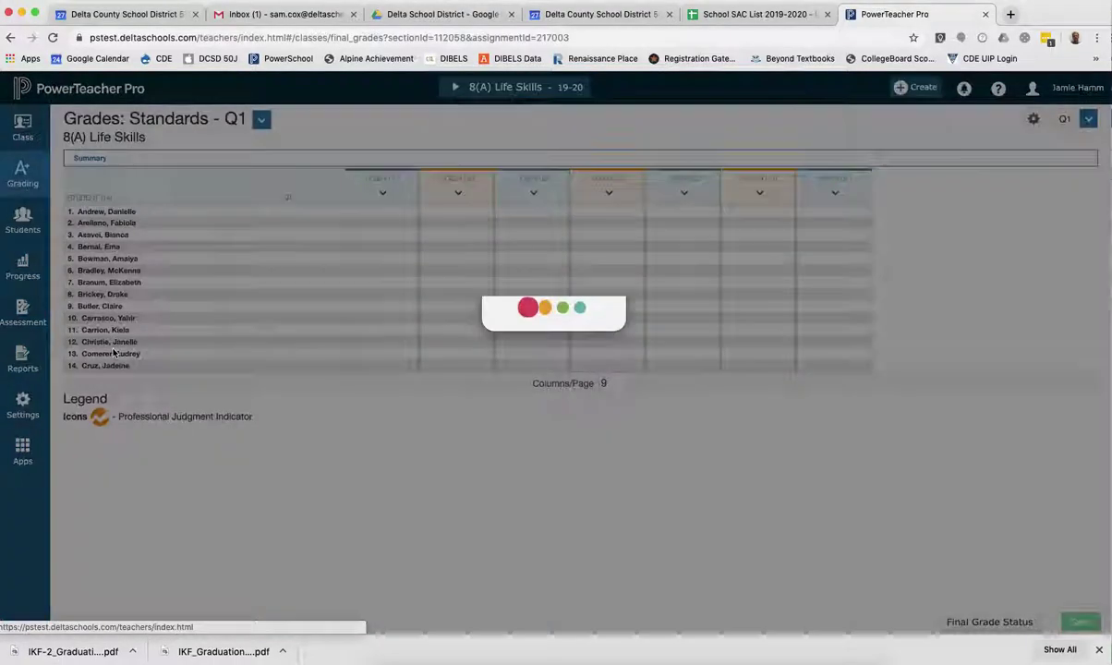